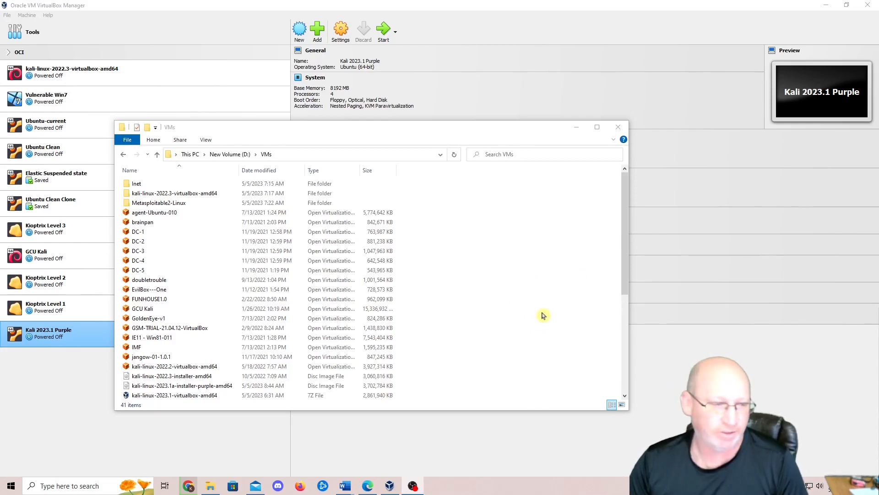
- Open the Win 10 .ova appliance from D:\VMs to load it into VirtualBox's import dialog
{"action": "scroll", "coordinate": [543, 313], "scroll_direction": "down", "scroll_amount": 6}
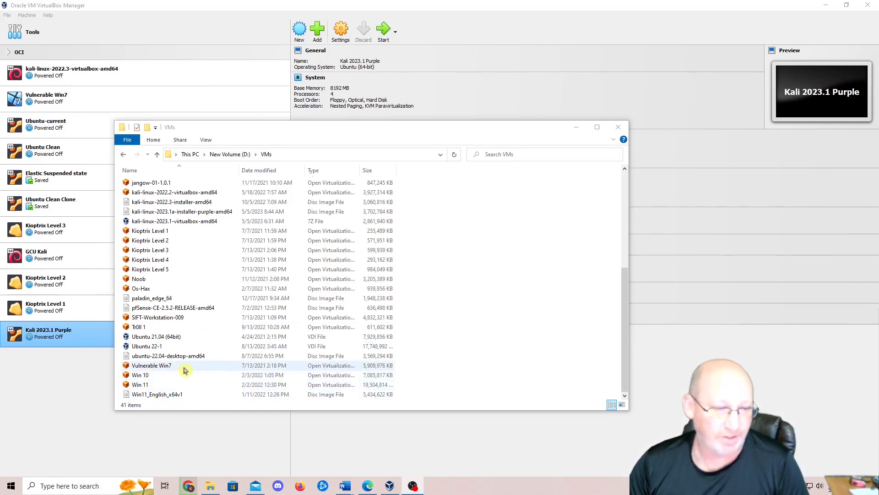
{"action": "left_click", "coordinate": [148, 377]}
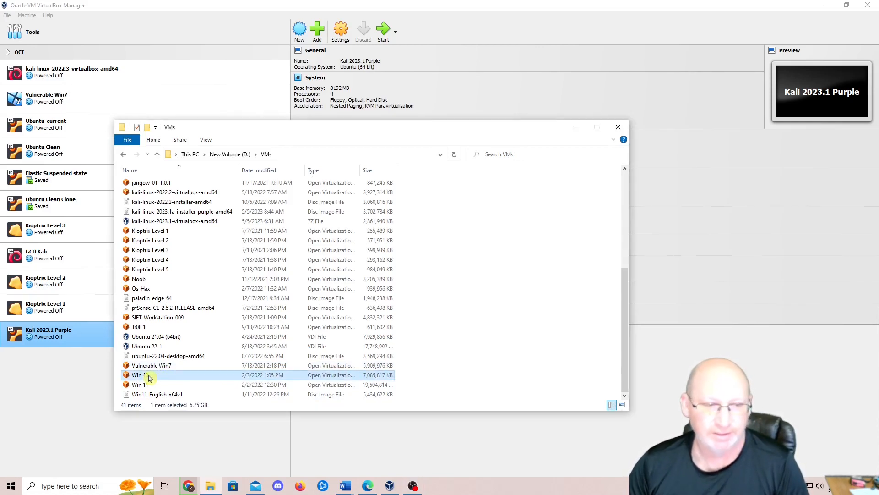
{"action": "double_click", "coordinate": [148, 376]}
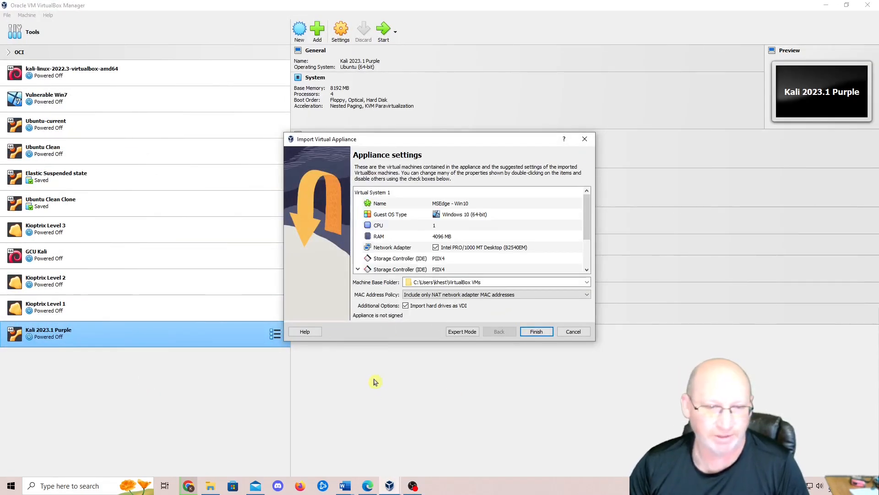
- Review the MSEdge - Win10 appliance settings (4096 MB RAM) and finish the import
{"action": "scroll", "coordinate": [578, 242], "scroll_direction": "down", "scroll_amount": 2}
{"action": "scroll", "coordinate": [578, 241], "scroll_direction": "up", "scroll_amount": 2}
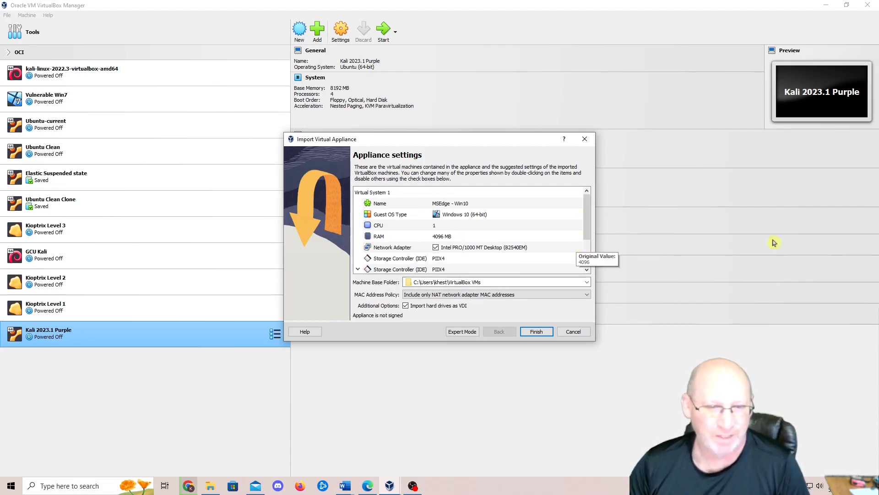
{"action": "scroll", "coordinate": [531, 238], "scroll_direction": "down", "scroll_amount": 2}
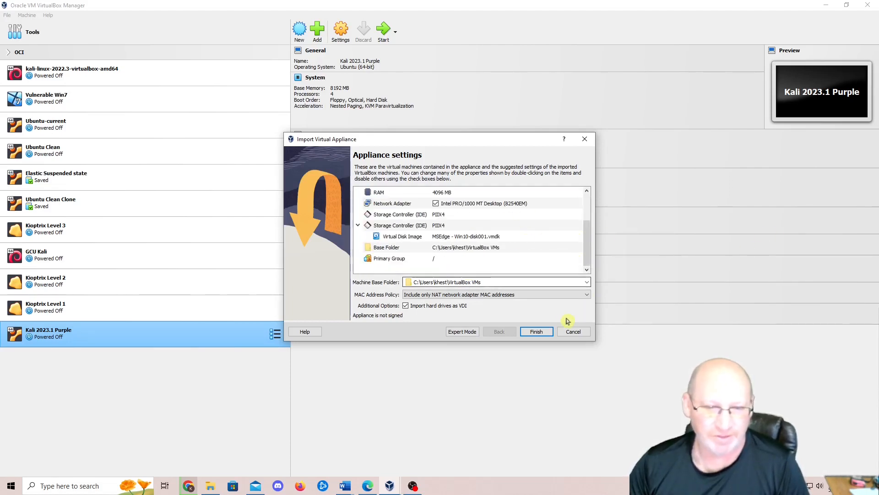
{"action": "left_click", "coordinate": [537, 332]}
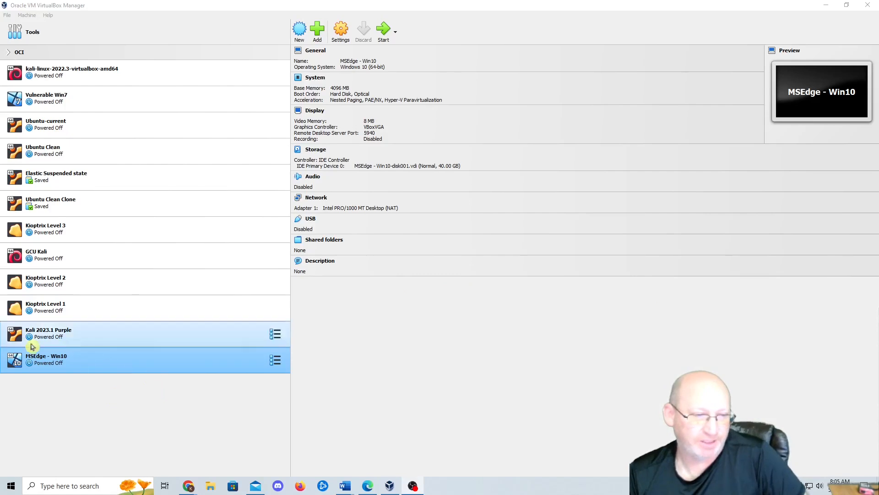
- Set Shared Clipboard and Drag'n'Drop to Bidirectional for MSEdge - Win10
{"action": "left_click", "coordinate": [343, 36]}
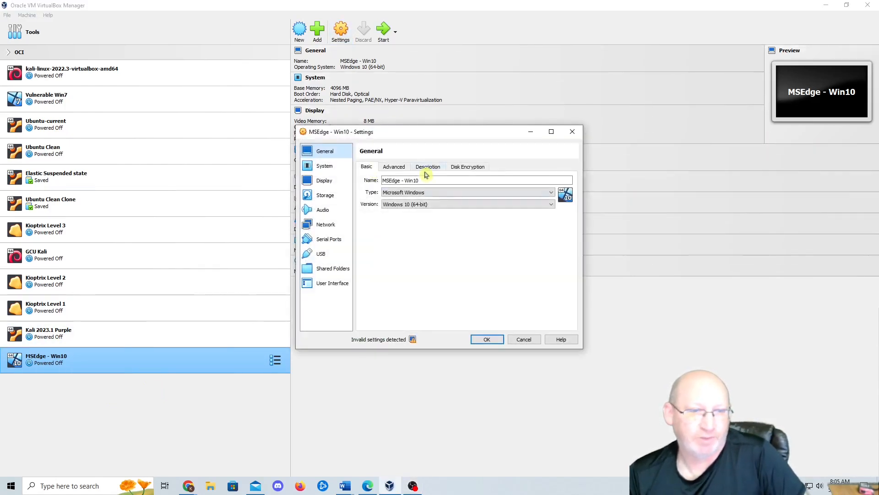
{"action": "left_click", "coordinate": [326, 169]}
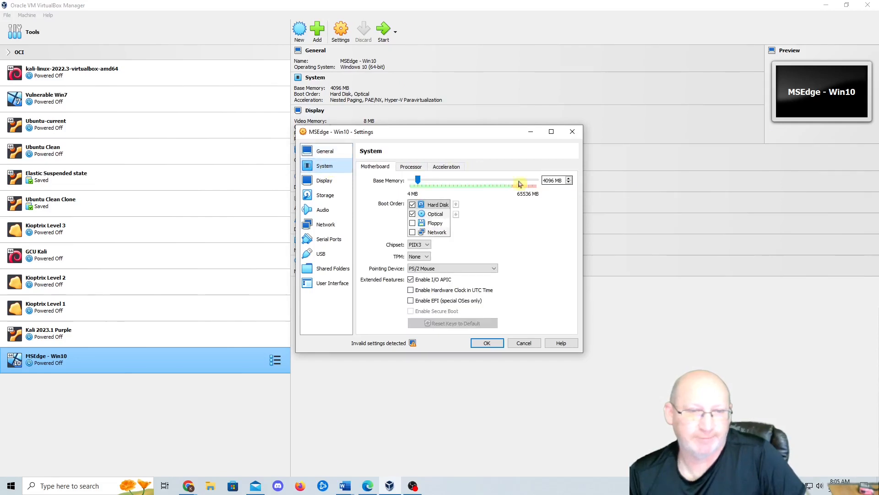
{"action": "left_click", "coordinate": [322, 152]}
{"action": "left_click", "coordinate": [400, 169]}
{"action": "left_click", "coordinate": [424, 193]}
{"action": "left_click", "coordinate": [434, 219]}
{"action": "left_click", "coordinate": [435, 206]}
{"action": "left_click", "coordinate": [423, 232]}
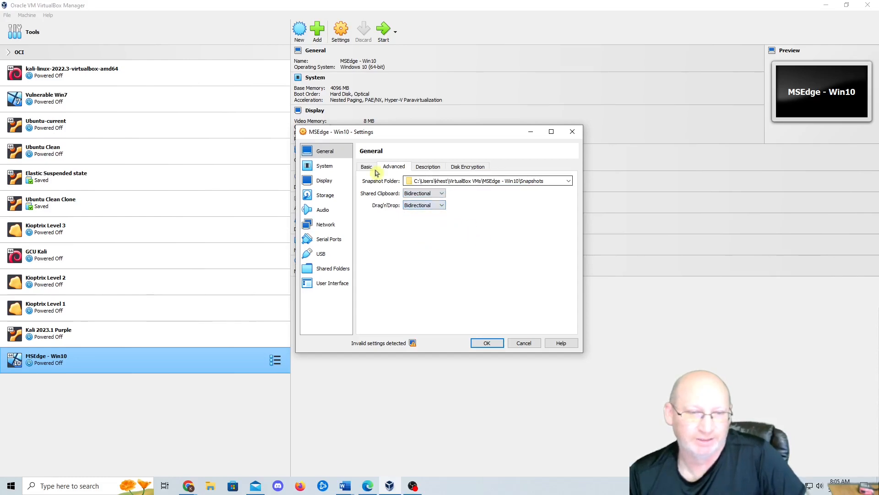
- Raise the MSEdge - Win10 base memory to 8192 MB
{"action": "left_click", "coordinate": [326, 165]}
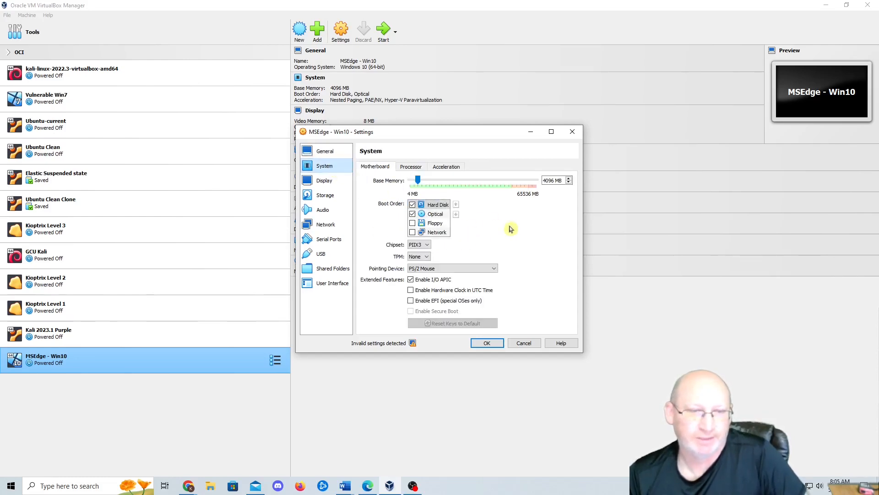
{"action": "left_click", "coordinate": [414, 167]}
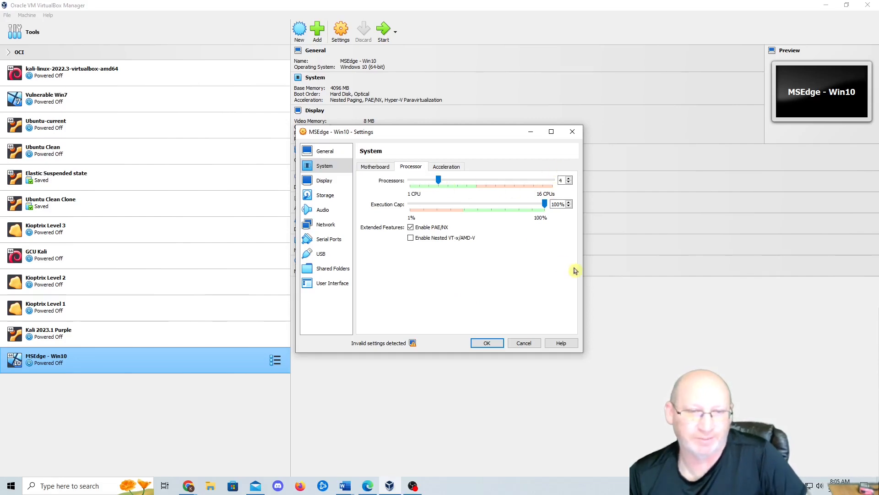
{"action": "left_click", "coordinate": [369, 167]}
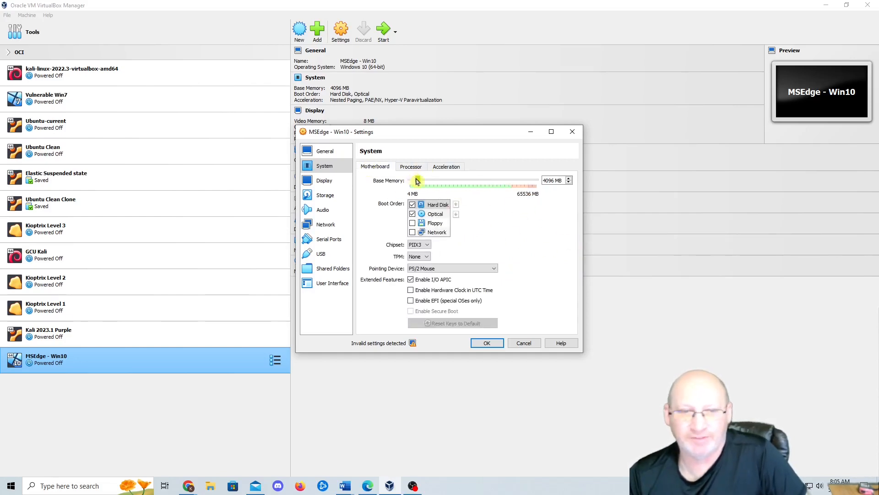
{"action": "left_click_drag", "start_coordinate": [419, 182], "coordinate": [427, 181]}
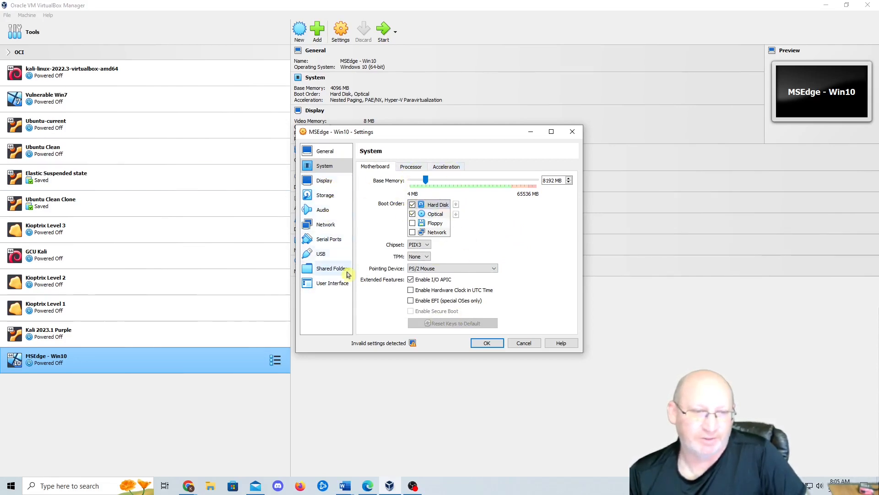
{"action": "left_click", "coordinate": [326, 224]}
- Attach Adapter 1 to the NAT Network NatNetwork and review the USB settings
{"action": "left_click", "coordinate": [461, 191]}
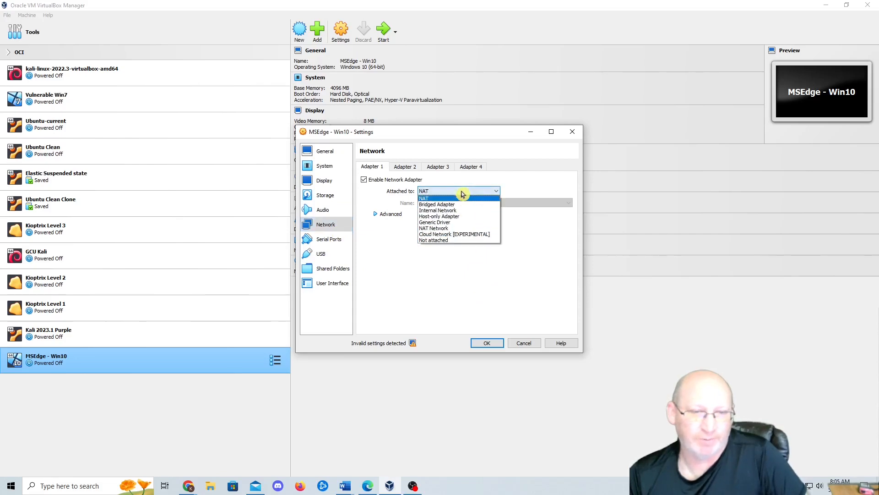
{"action": "left_click", "coordinate": [458, 229]}
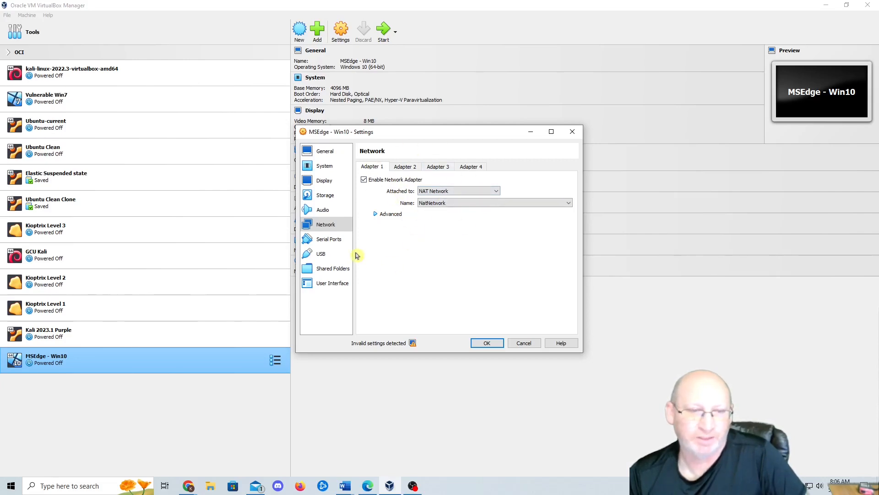
{"action": "left_click", "coordinate": [323, 253]}
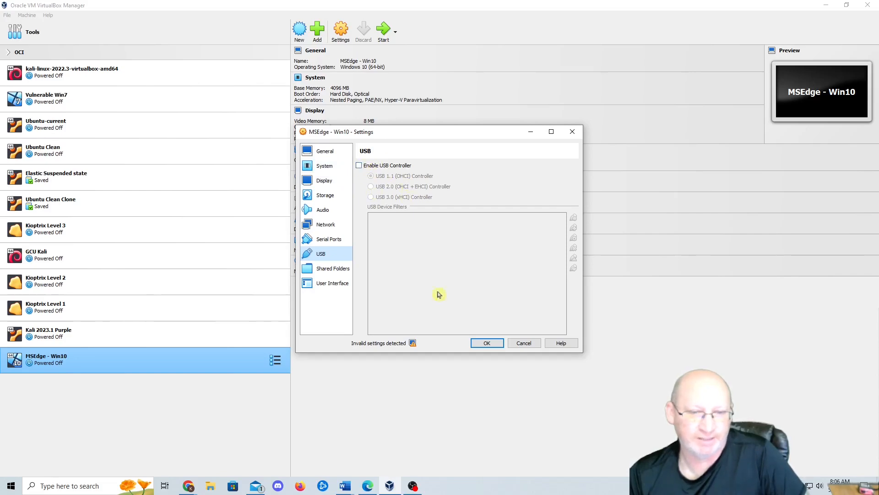
{"action": "mouse_move", "coordinate": [414, 345]}
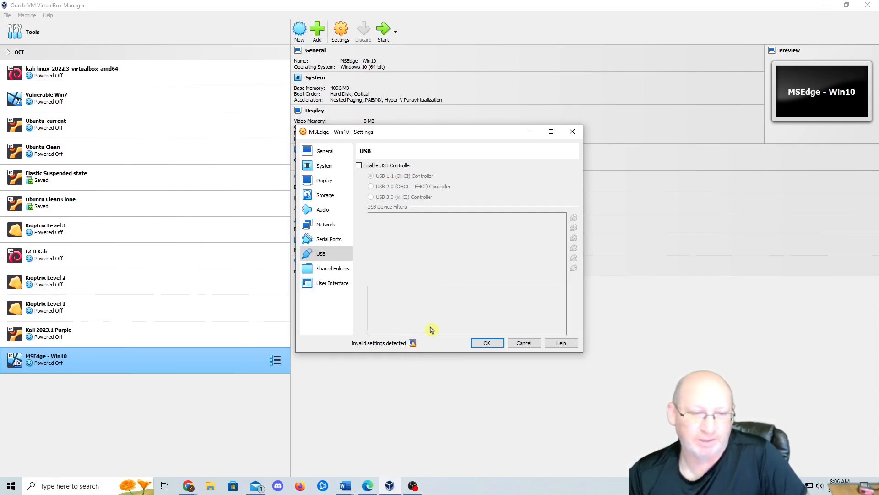
{"action": "left_click", "coordinate": [335, 181]}
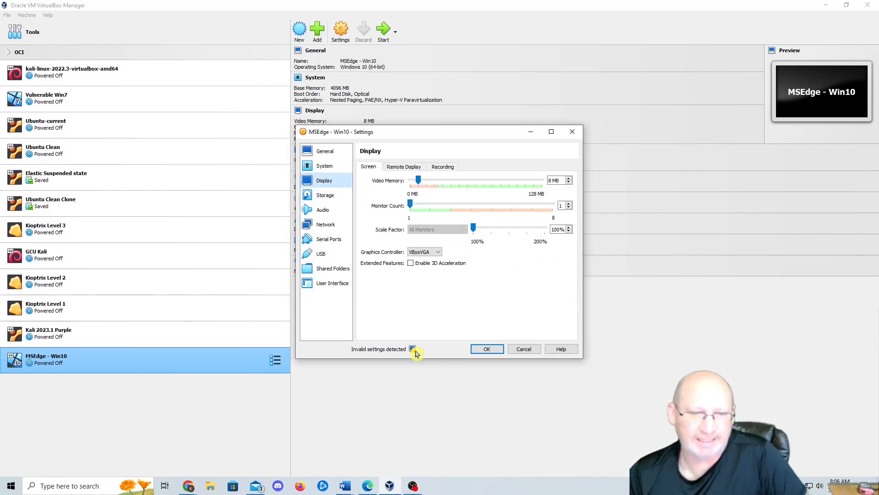
- Set 32 MB video memory and the VBoxSVGA controller, save, and start MSEdge - Win10
{"action": "left_click", "coordinate": [443, 185]}
{"action": "left_click", "coordinate": [442, 183]}
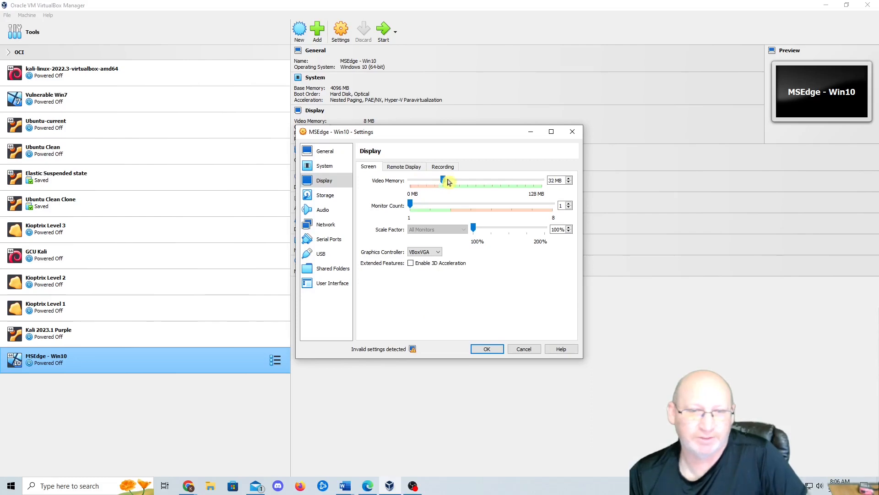
{"action": "mouse_move", "coordinate": [414, 352]}
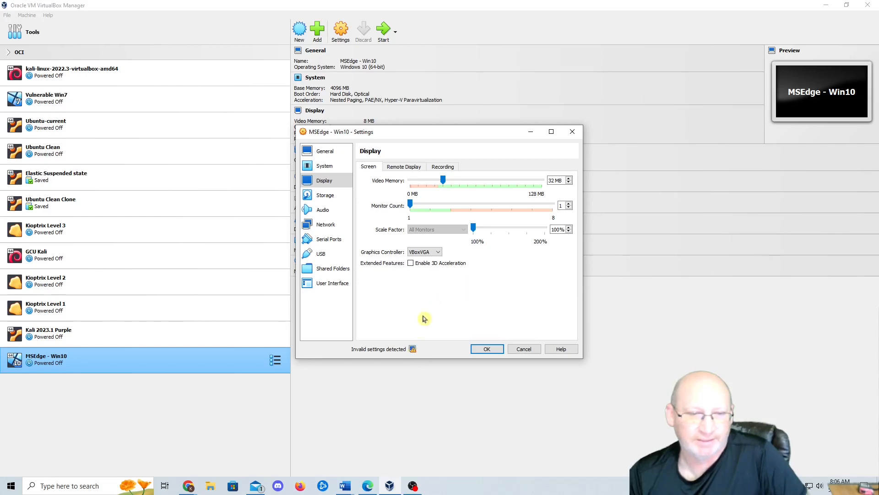
{"action": "left_click", "coordinate": [435, 252]}
{"action": "left_click", "coordinate": [433, 271]}
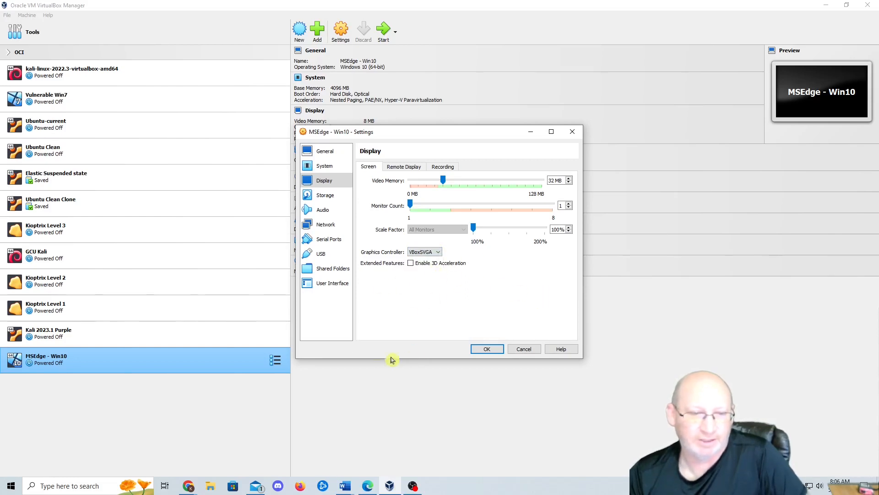
{"action": "left_click", "coordinate": [486, 353]}
{"action": "left_click", "coordinate": [384, 29]}
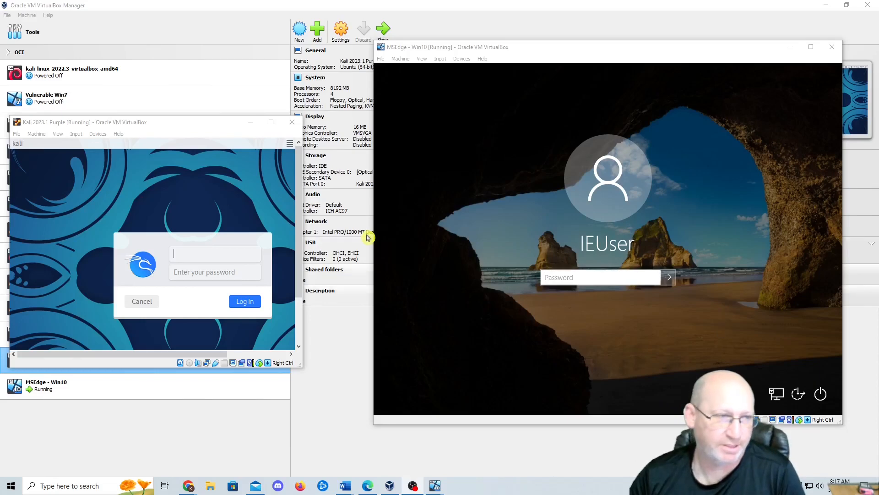
- Bring up the MSEdge - Win10 and Kali windows and enlarge the Kali window alongside
{"action": "left_click", "coordinate": [297, 118]}
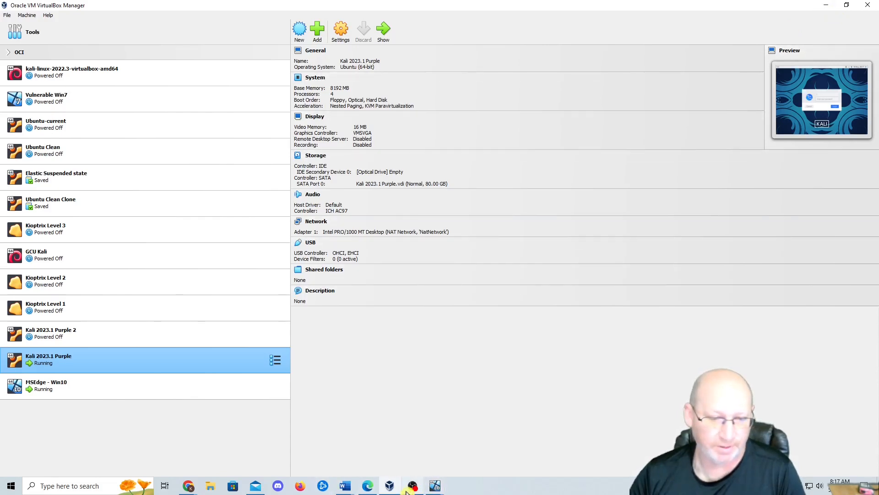
{"action": "mouse_move", "coordinate": [435, 487]}
{"action": "left_click", "coordinate": [398, 447]}
{"action": "left_click", "coordinate": [435, 485]}
{"action": "left_click", "coordinate": [482, 455]}
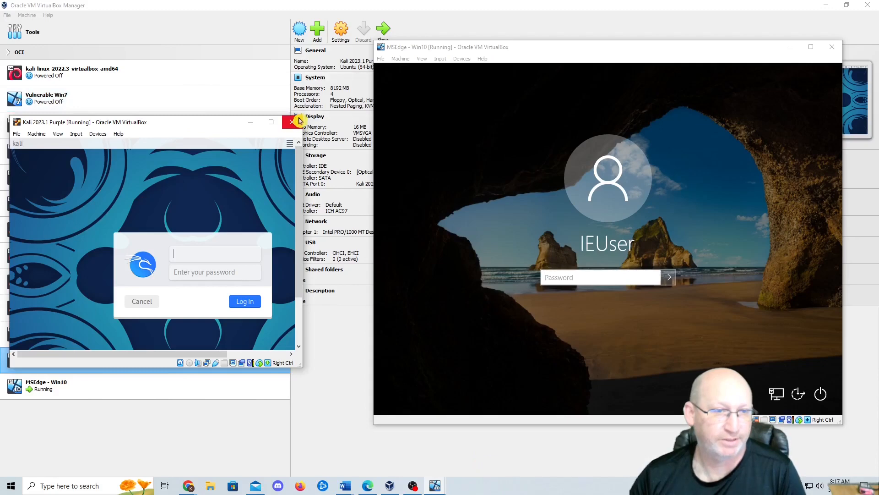
{"action": "left_click_drag", "start_coordinate": [302, 117], "coordinate": [361, 34]}
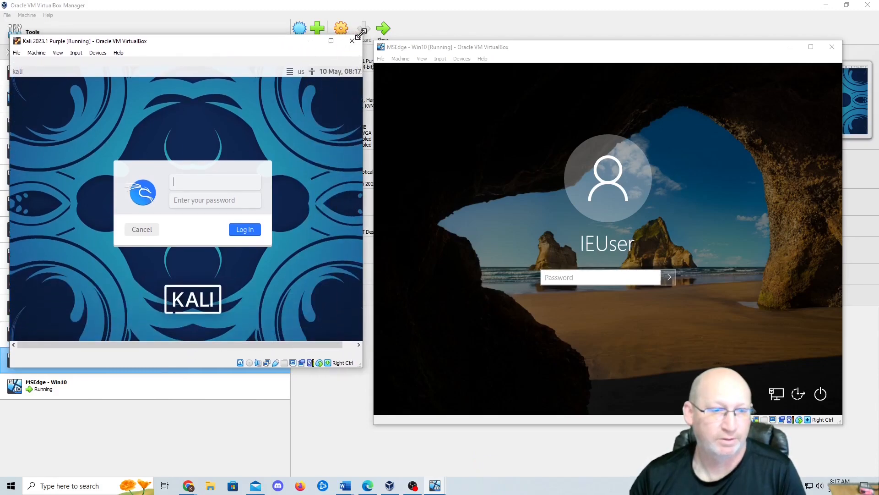
- Sign in to the Windows 10 VM with its account password
{"action": "left_click", "coordinate": [672, 282]}
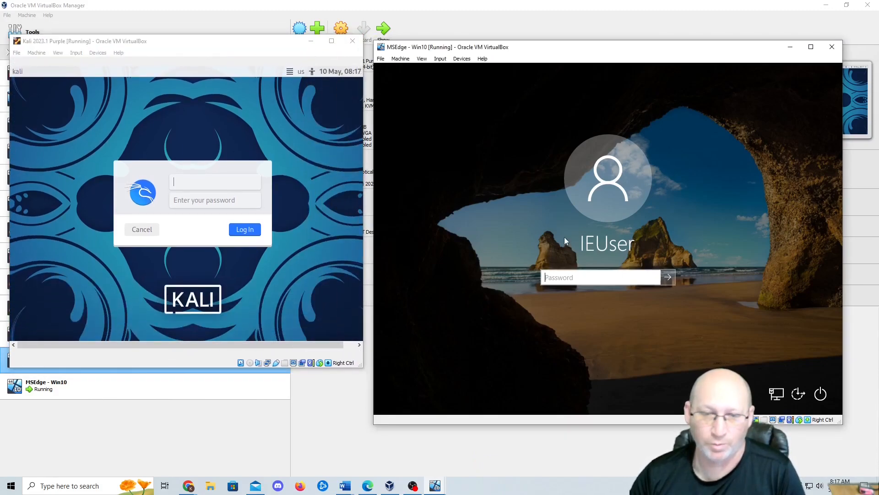
{"action": "type", "text": "Pa"}
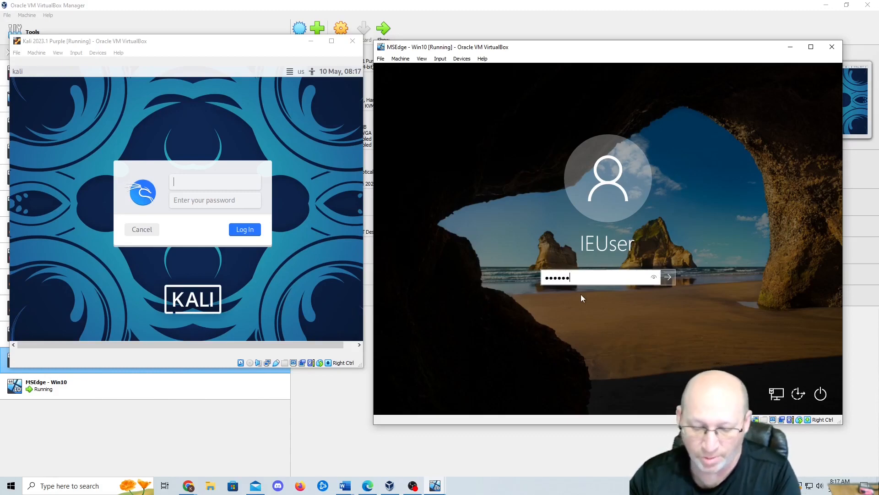
{"action": "key", "text": "Return"}
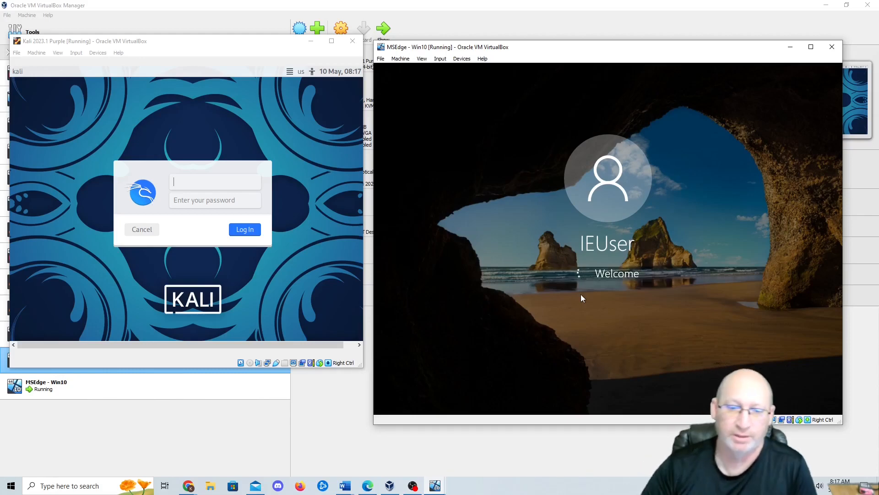
- Log in to the Kali VM with its username and password
{"action": "left_click", "coordinate": [188, 177]}
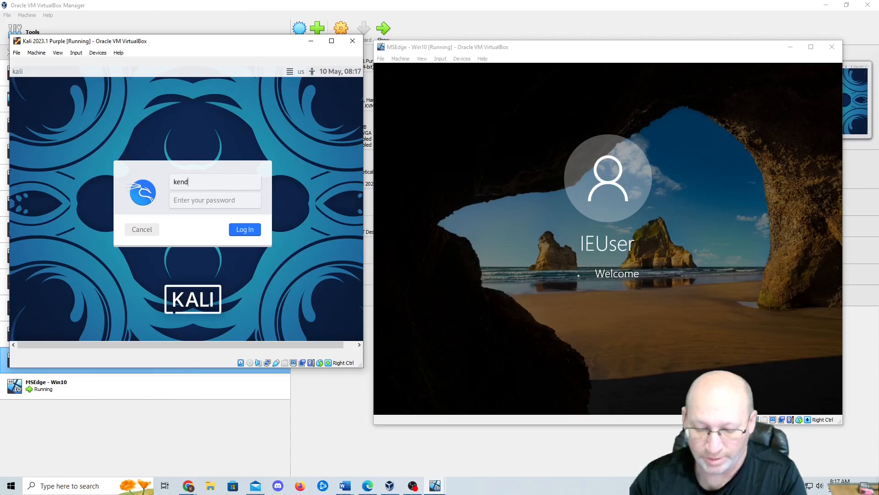
{"action": "key", "text": "Tab"}
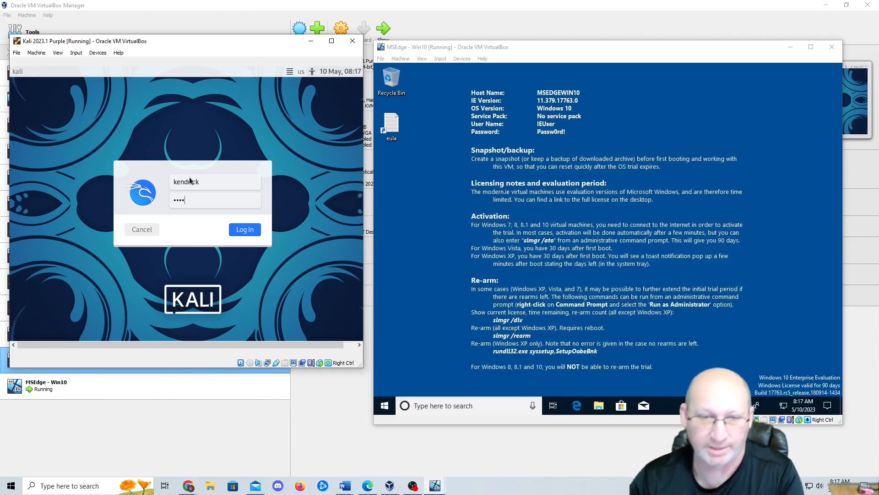
{"action": "key", "text": "Return"}
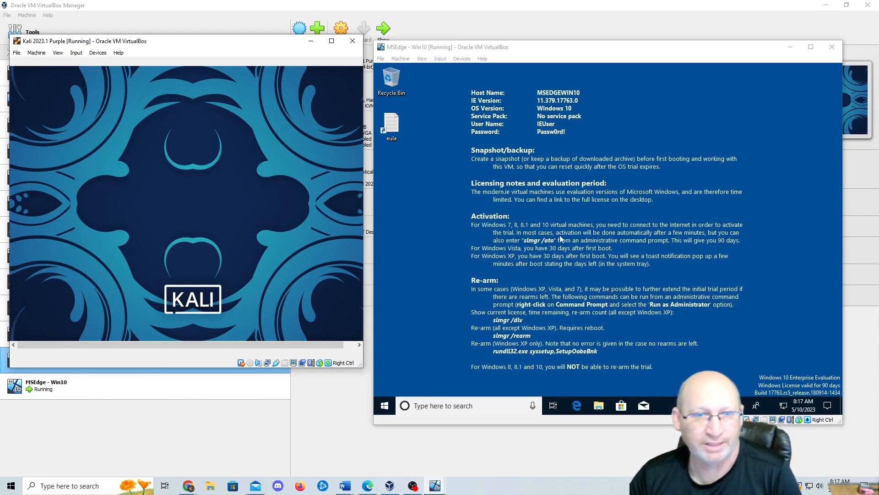
- Move the Windows 10 VM window up and right, then focus the Kali window
{"action": "left_click_drag", "start_coordinate": [627, 51], "coordinate": [637, 32]}
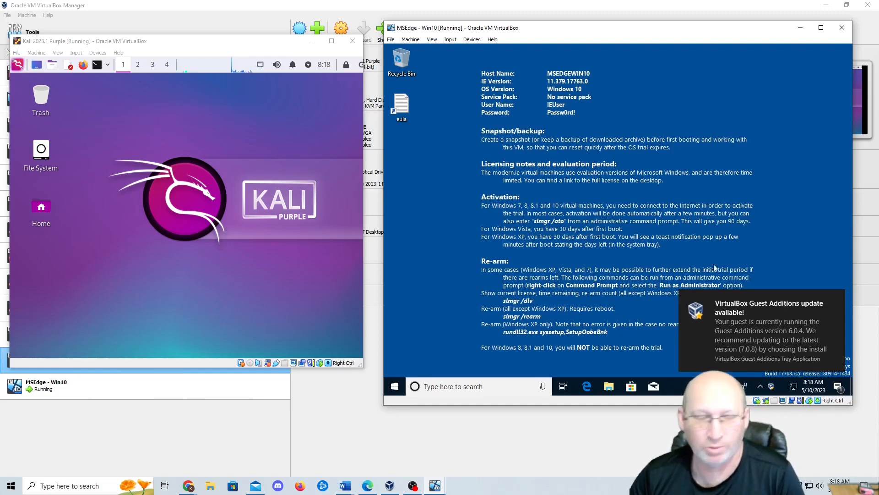
{"action": "left_click", "coordinate": [104, 71]}
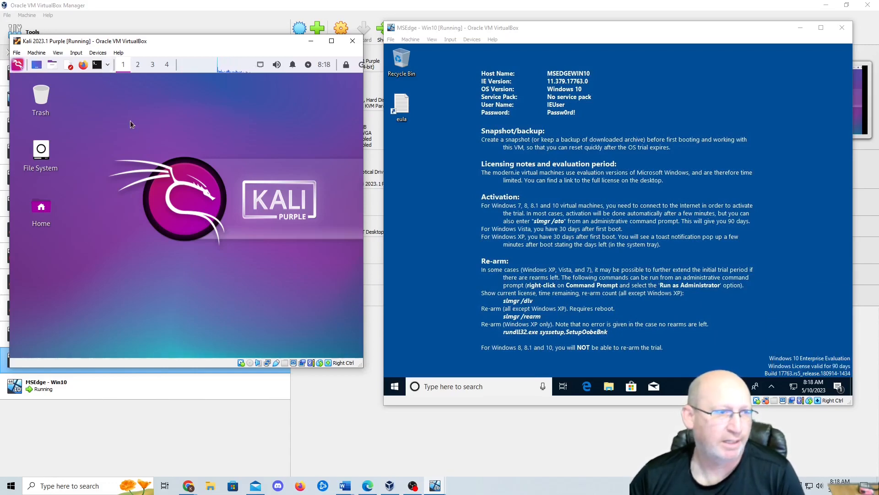
- Open a Kali terminal and run ifconfig, showing eth0 at 10.0.2.19
{"action": "key", "text": "ctrl+alt+t"}
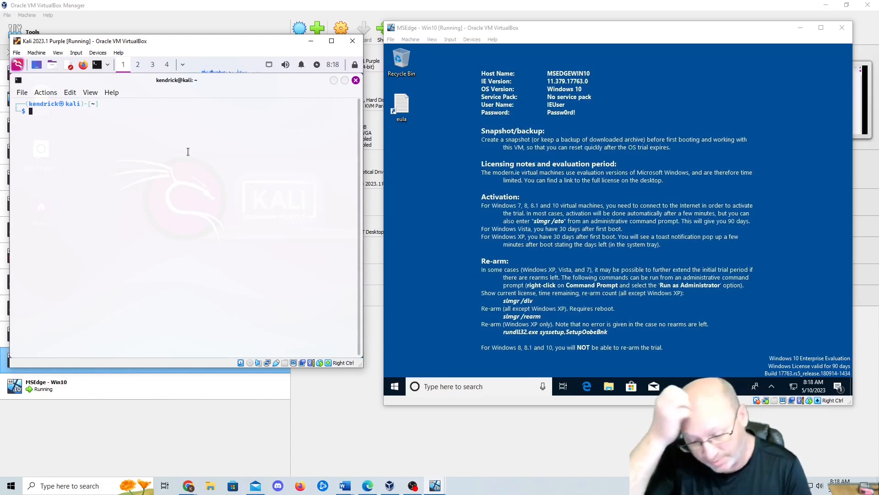
{"action": "type", "text": "ifcofnig"}
{"action": "key", "text": "Return"}
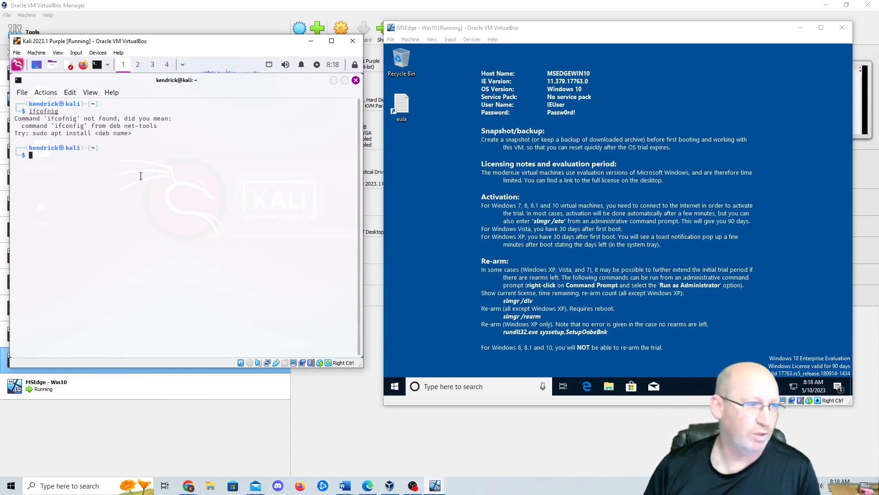
{"action": "type", "text": "ifcon"}
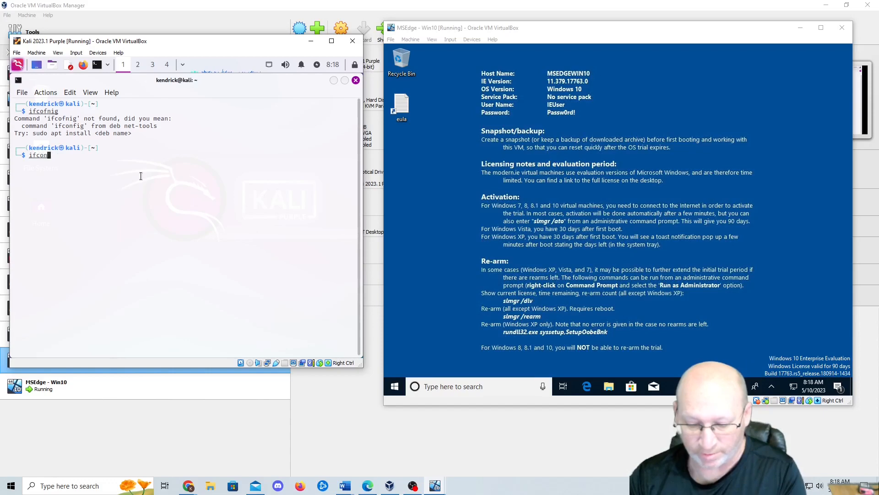
{"action": "type", "text": "fog"}
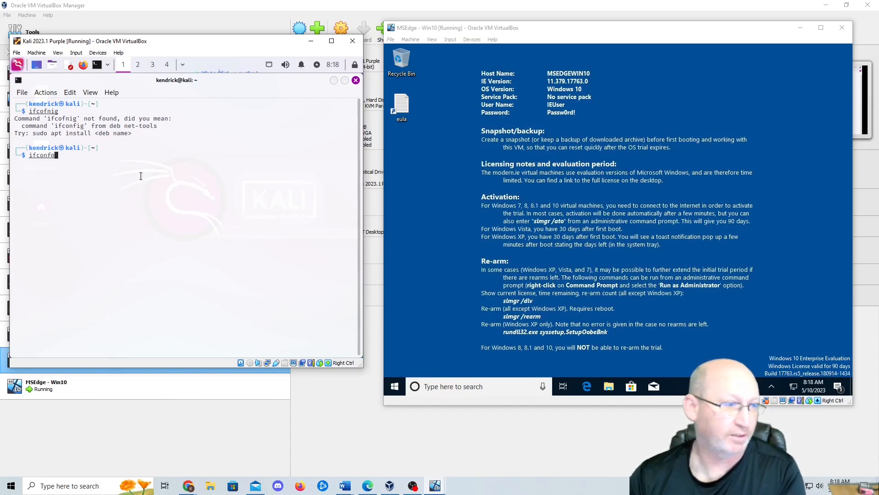
{"action": "key", "text": "BackSpace"}
{"action": "key", "text": "BackSpace"}
{"action": "type", "text": "ig"}
{"action": "key", "text": "Return"}
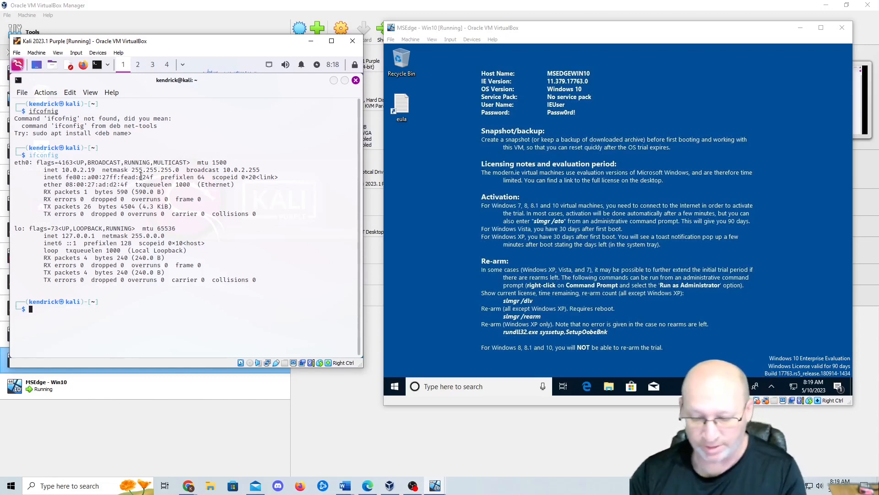
{"action": "left_click", "coordinate": [395, 386]}
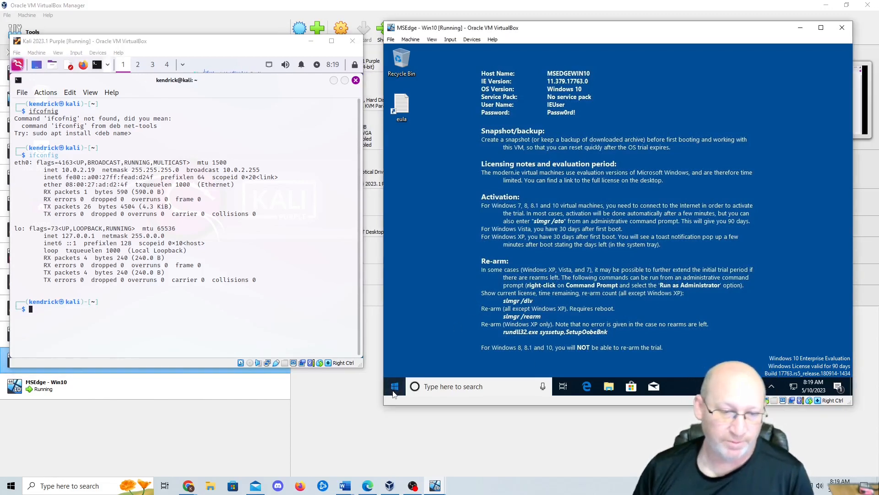
- Run ipconfig in a Windows Command Prompt, showing 10.0.2.15 with gateway 10.0.2.1
{"action": "left_click", "coordinate": [457, 388]}
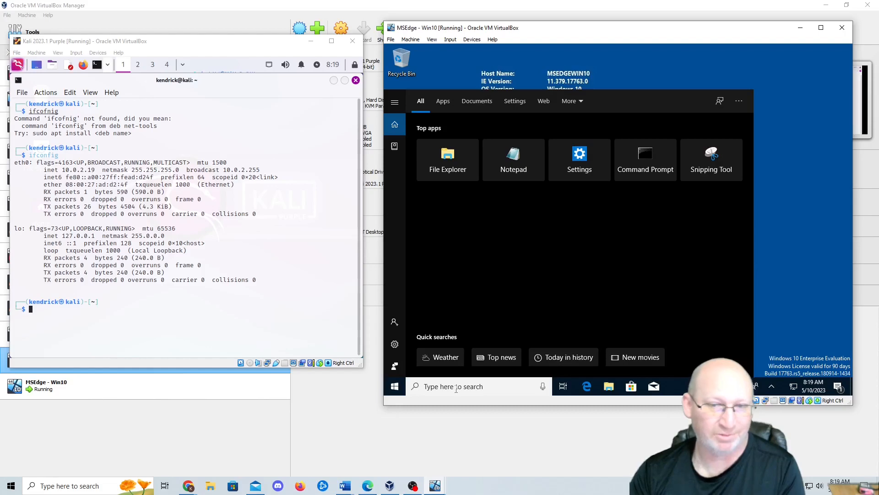
{"action": "left_click", "coordinate": [653, 157]}
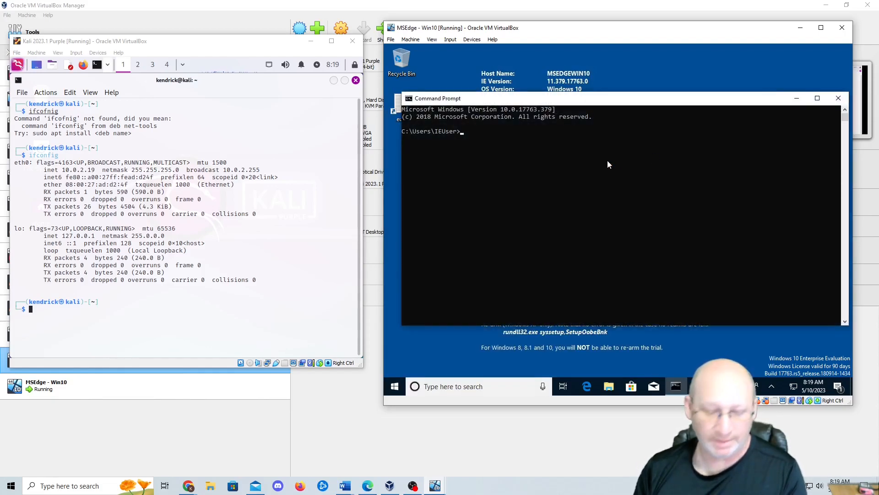
{"action": "type", "text": "ipconfig"}
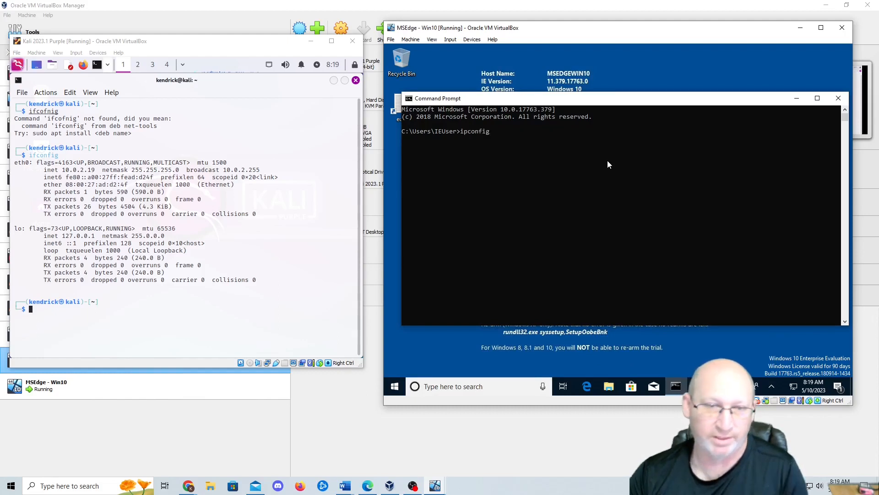
{"action": "key", "text": "Return"}
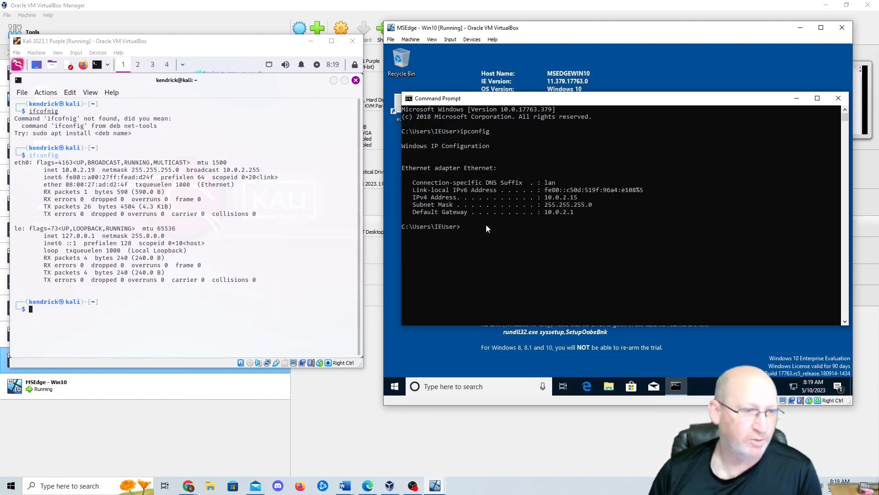
{"action": "left_click", "coordinate": [67, 313]}
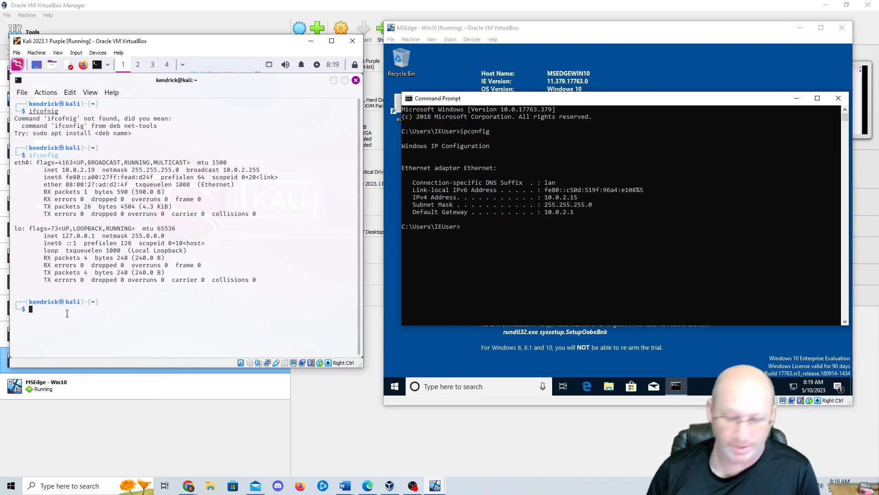
- From the Kali terminal, ping 10.0.2.1 and stop it with Ctrl+C: 16 received, 0% packet loss
{"action": "type", "text": "ping"}
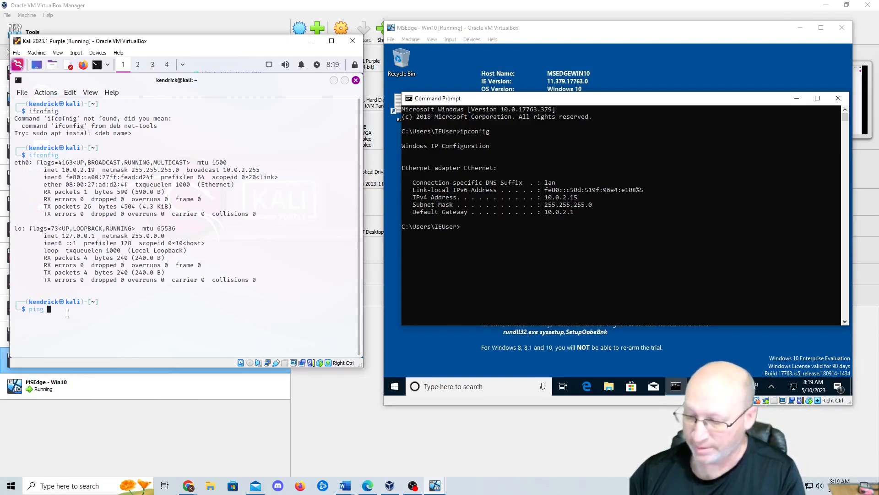
{"action": "key", "text": "Return"}
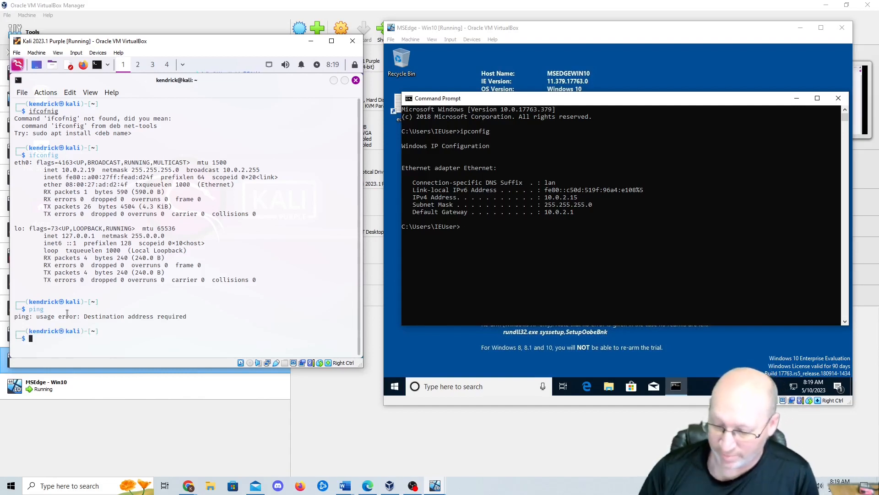
{"action": "key", "text": "Up"}
{"action": "type", "text": "10.0.2.1"}
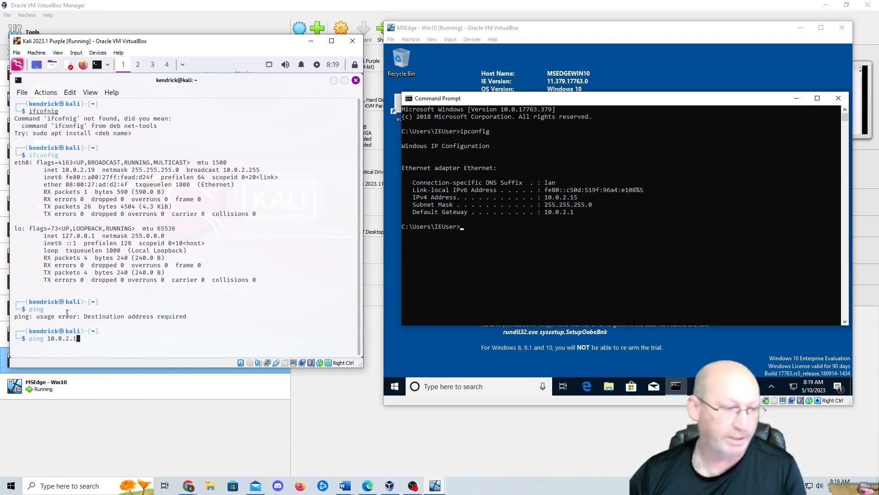
{"action": "key", "text": "Return"}
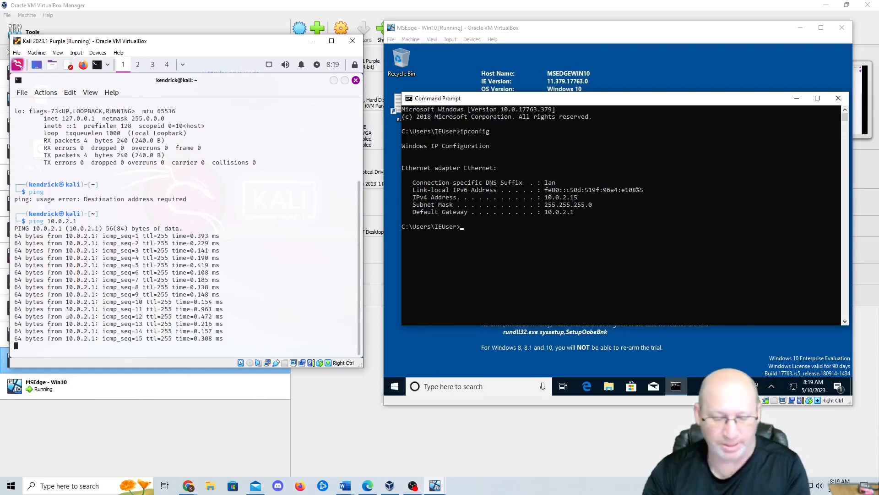
{"action": "key", "text": "ctrl+c"}
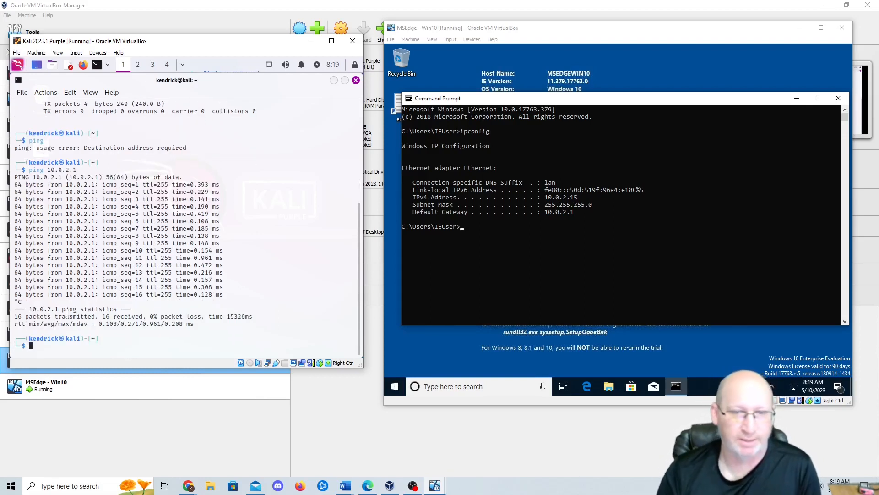